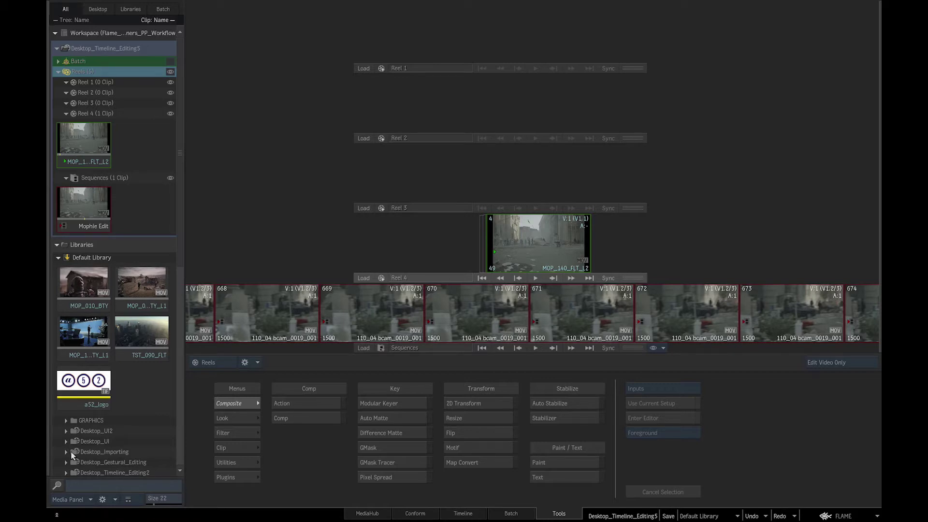
Step: Load Desktop_Importing onto the reels and add a Conform folder to the Mophie_Beginners_Workflow library
left_click_drag(72, 455, 351, 173)
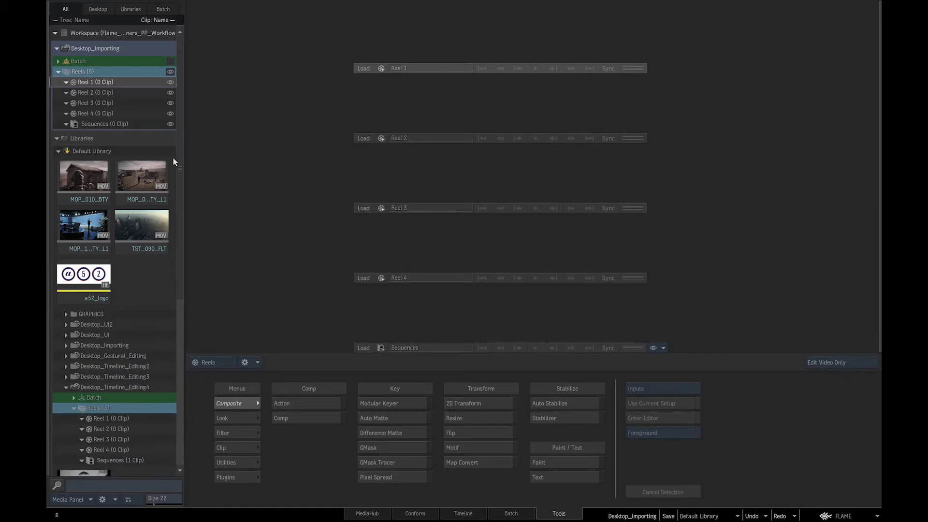
scroll(173, 157, "down", 10)
scroll(167, 297, "down", 2)
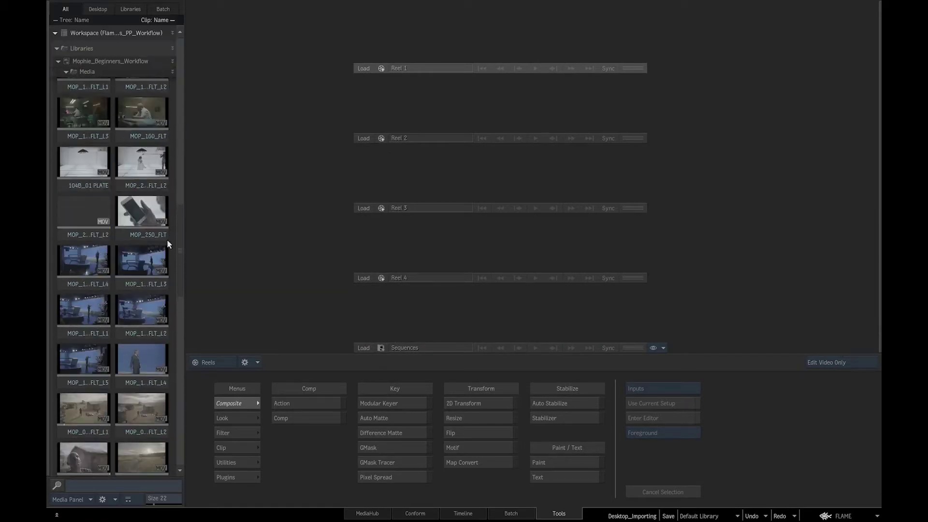
scroll(166, 239, "up", 15)
left_click(123, 250)
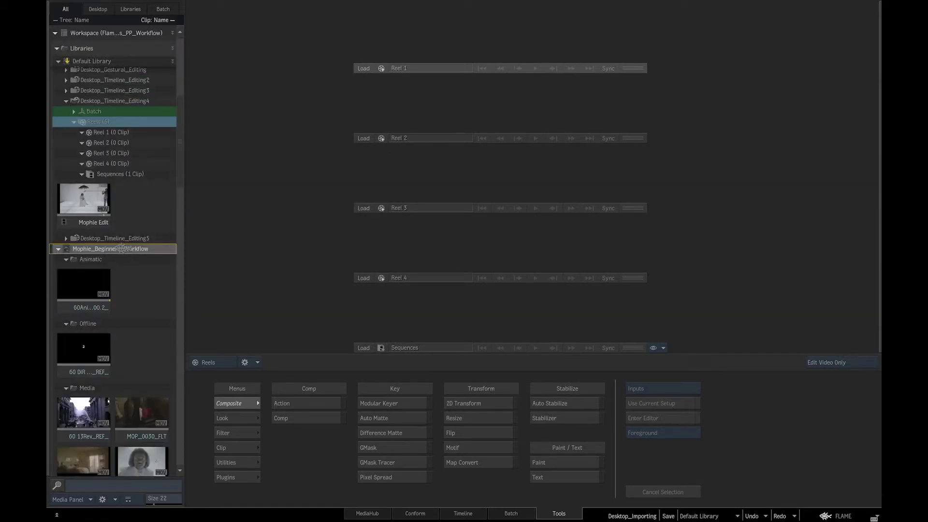
right_click(123, 249)
mouse_move(145, 226)
left_click(290, 272)
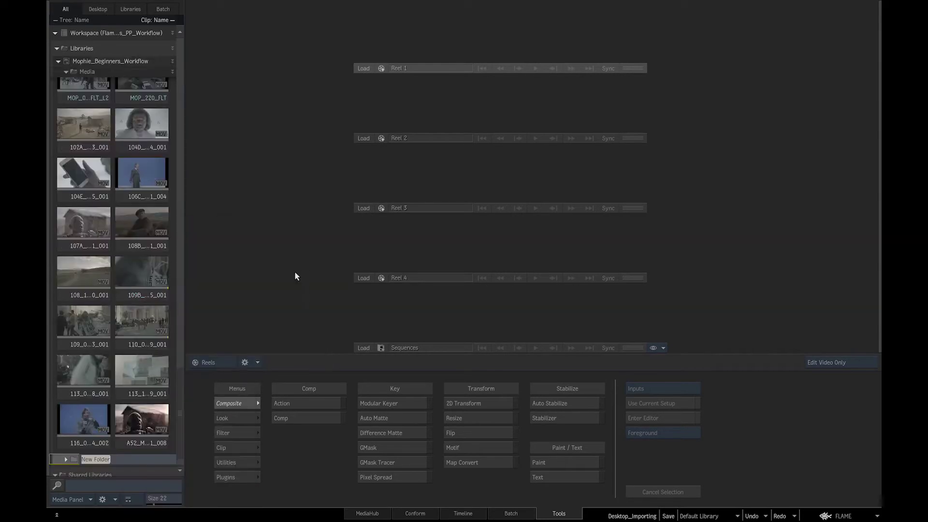
type("Conform")
key("Return")
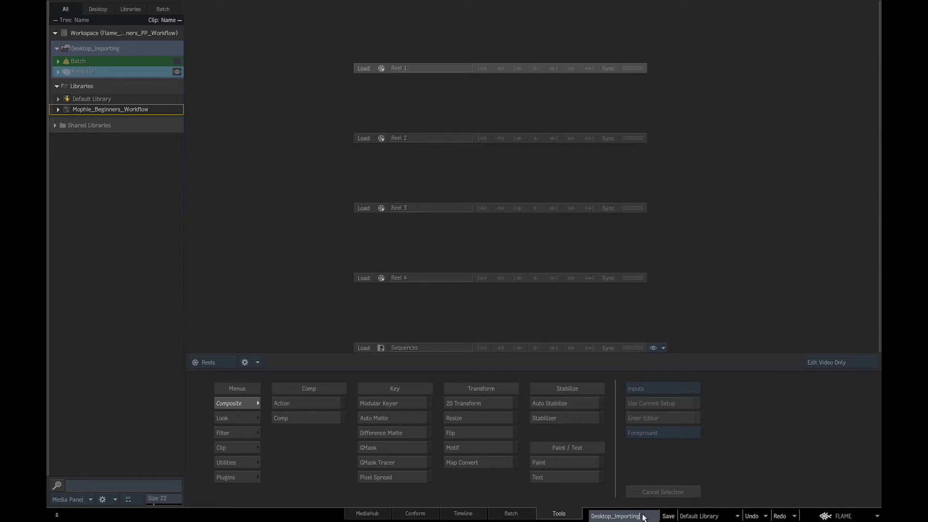
Step: Rename the desktop from Desktop_Importing to Desktop_Conform
left_click_drag(642, 517, 615, 518)
type("Conform")
key("Return")
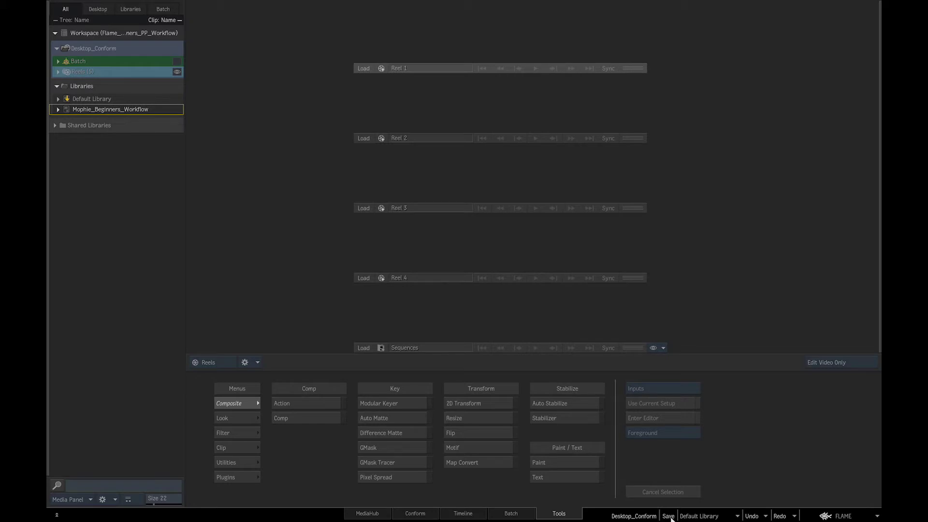
Step: In Conform, load Mophie_60.fcpxml from the XML_AAF folder with Keep Clip Name enabled
left_click(414, 513)
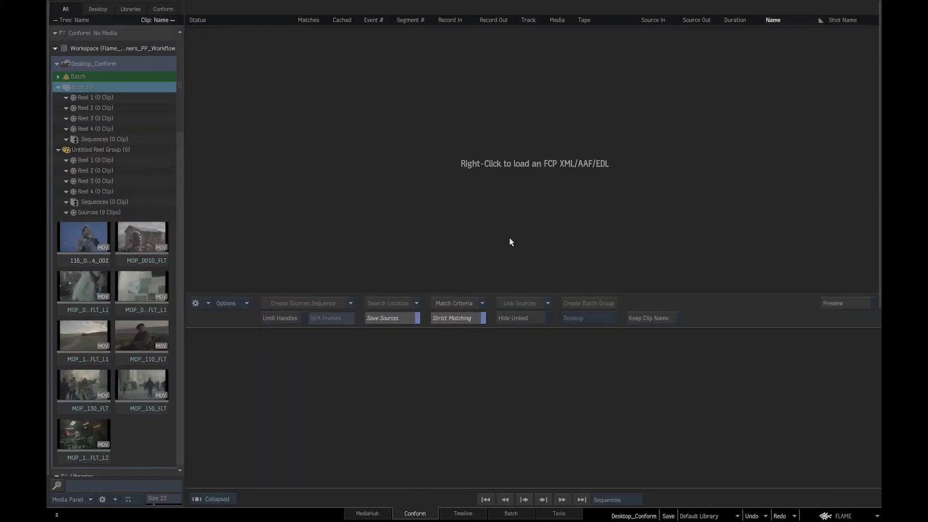
right_click(533, 166)
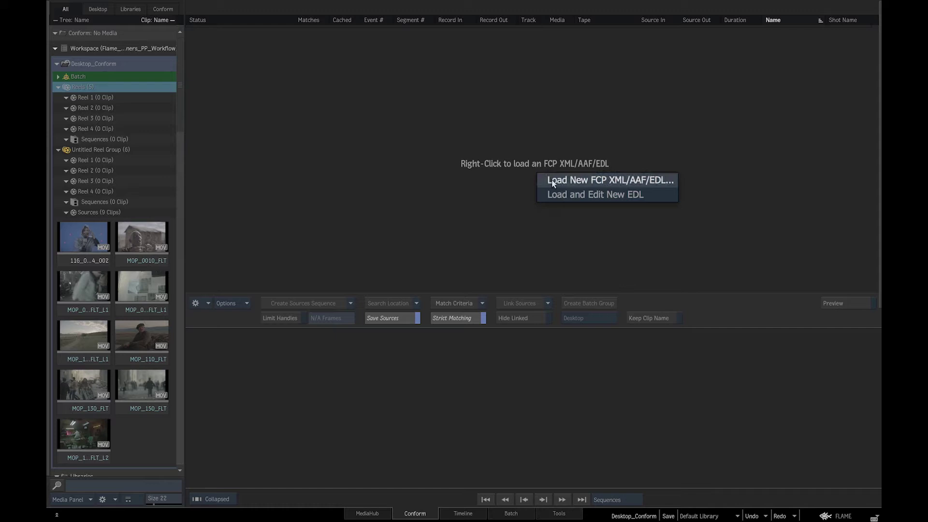
left_click(553, 182)
left_click(208, 69)
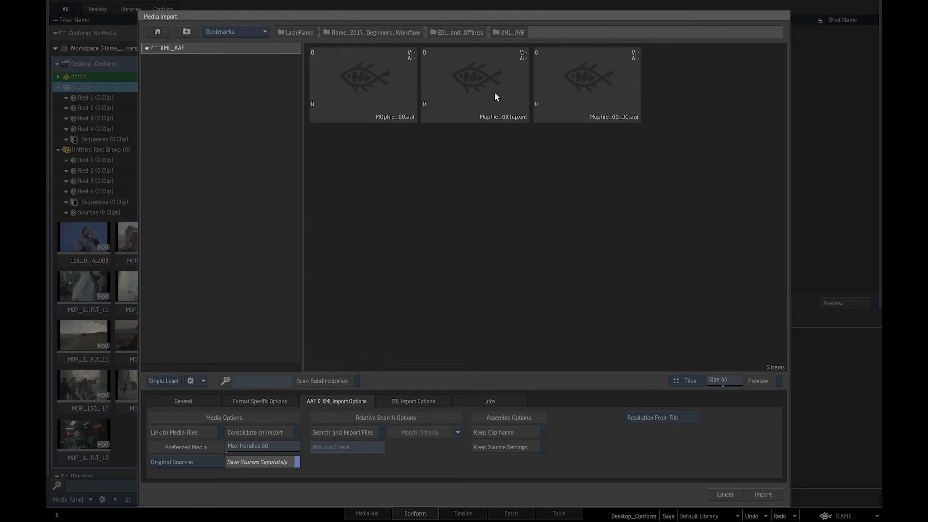
left_click(494, 92)
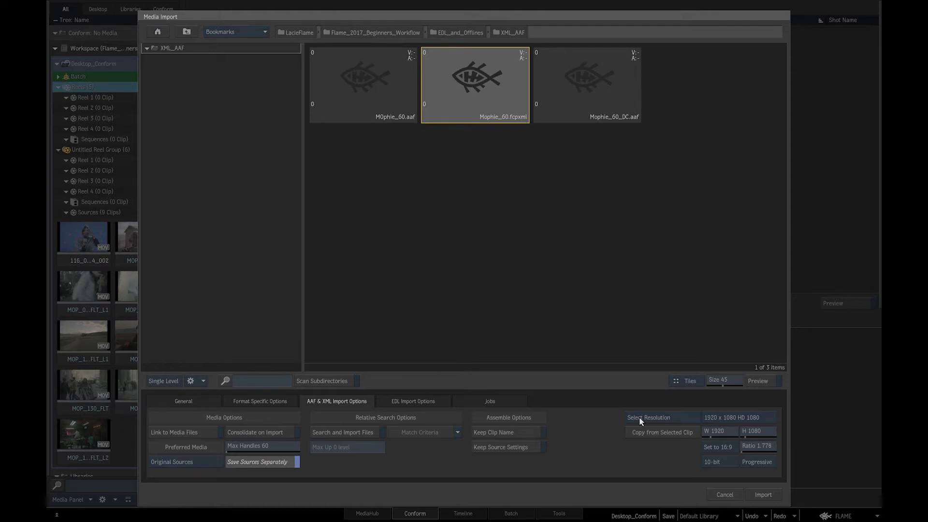
left_click(519, 431)
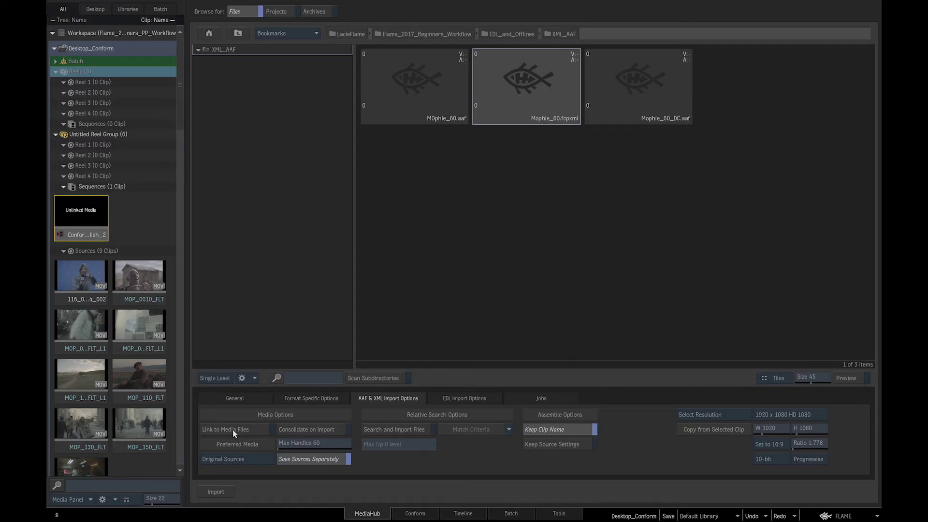
Step: Enable Link to Media Files and Search and Import Files with Max Up 1 level, then open Match Criteria
left_click(233, 429)
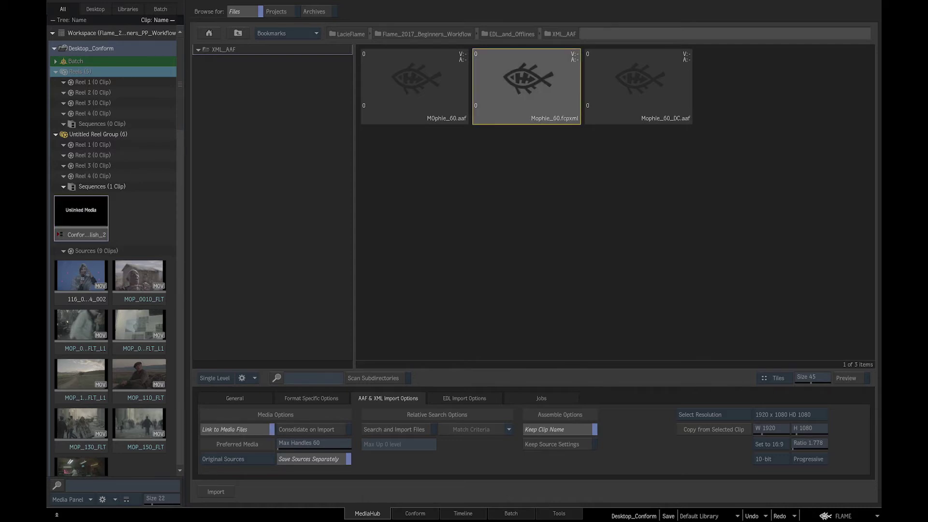
left_click(409, 431)
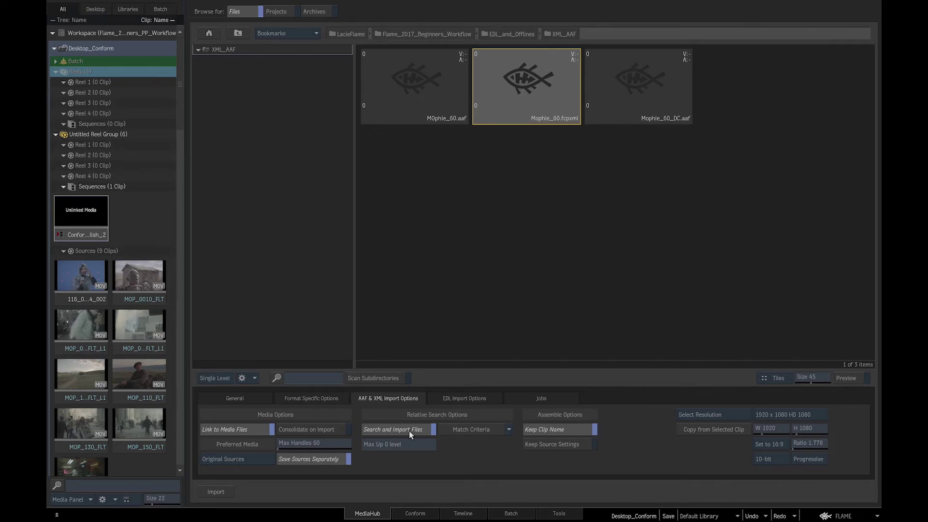
left_click(403, 445)
left_click(373, 415)
left_click(432, 429)
left_click(472, 430)
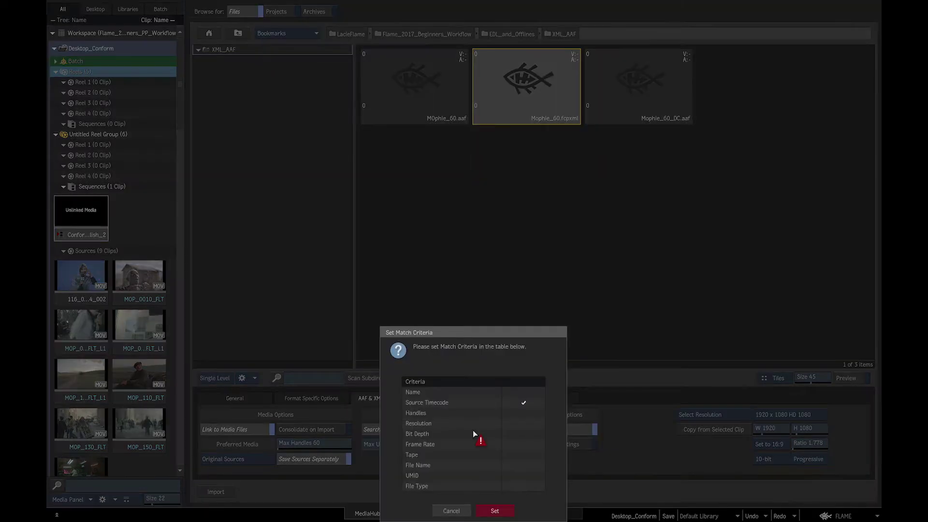
Step: Set the match criteria and choose the Clip Name - Source Timecode - Tape preset
left_click(493, 510)
left_click(416, 513)
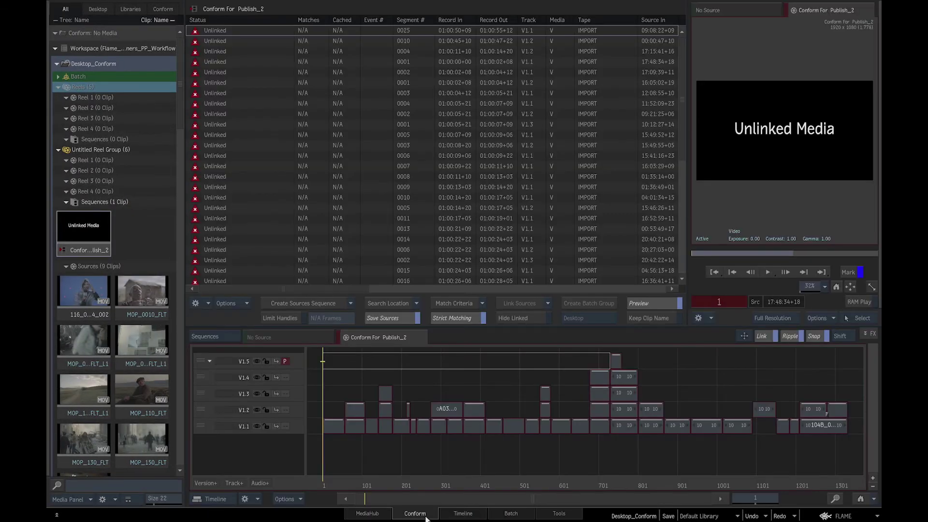
left_click(481, 303)
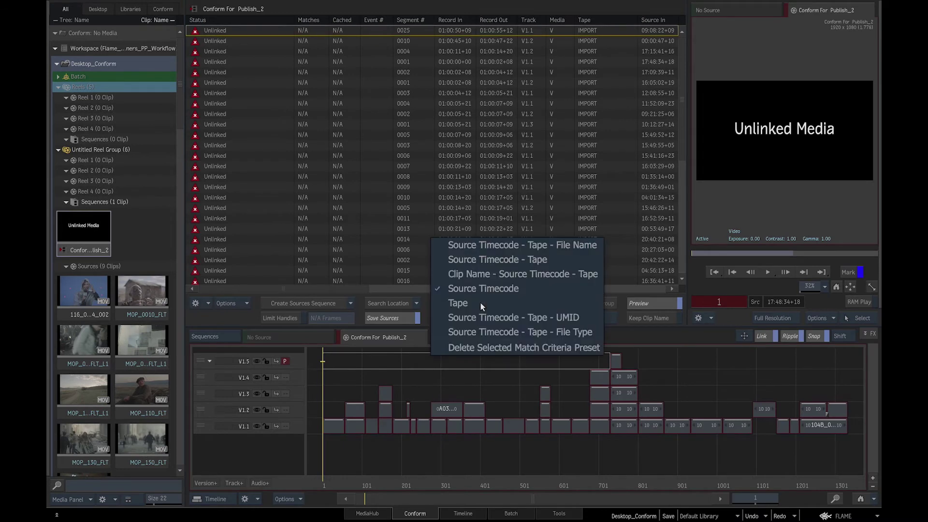
left_click(483, 275)
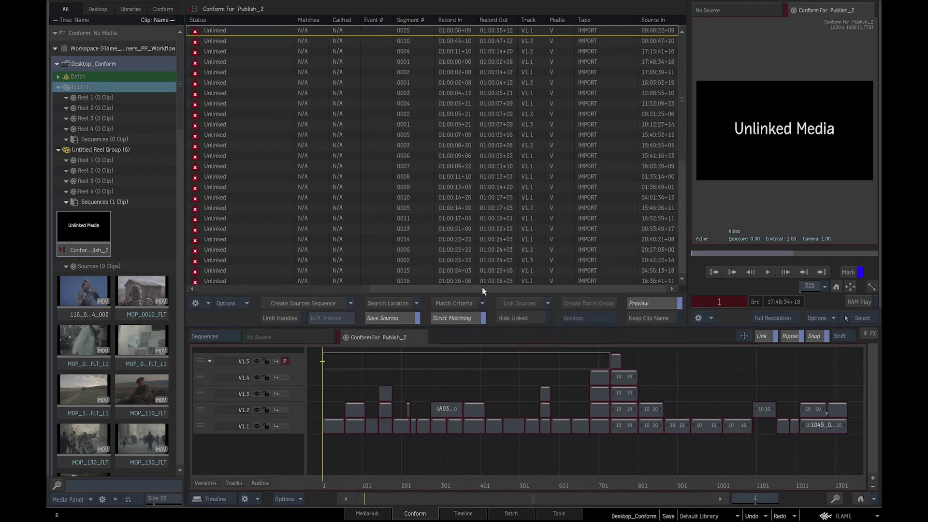
Step: Turn off Link to Media Files and import Mophie_60.fcpxml
left_click(367, 513)
left_click(233, 432)
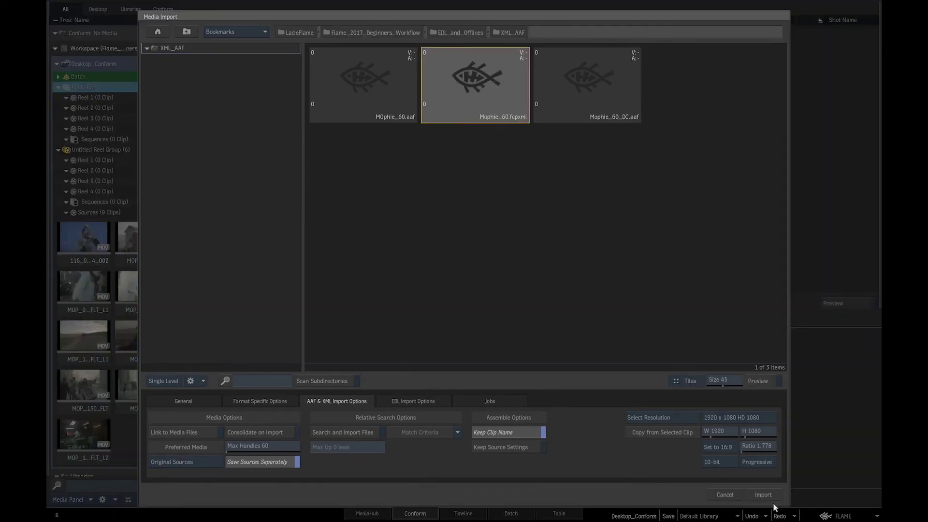
left_click(762, 495)
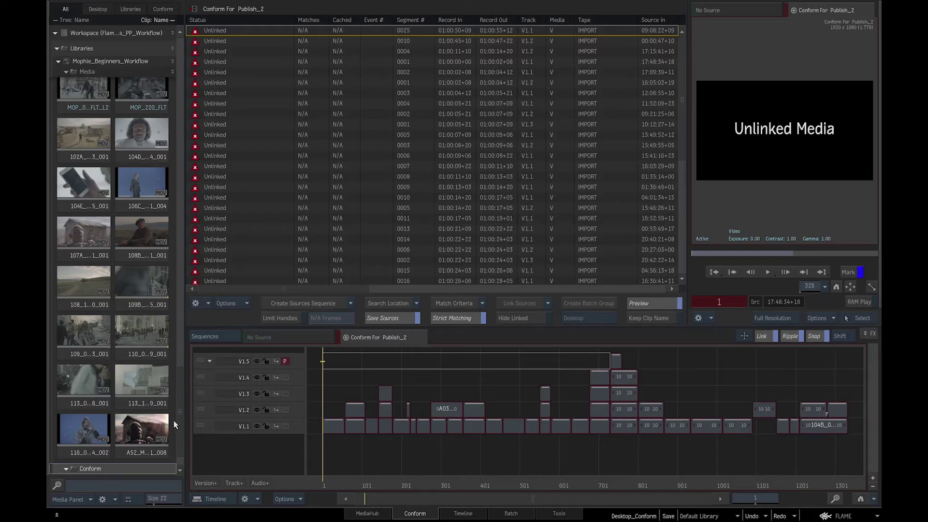
Step: Review the Conform For Publish_2 segments in the conform list, all still Unlinked
left_click_drag(173, 420, 178, 89)
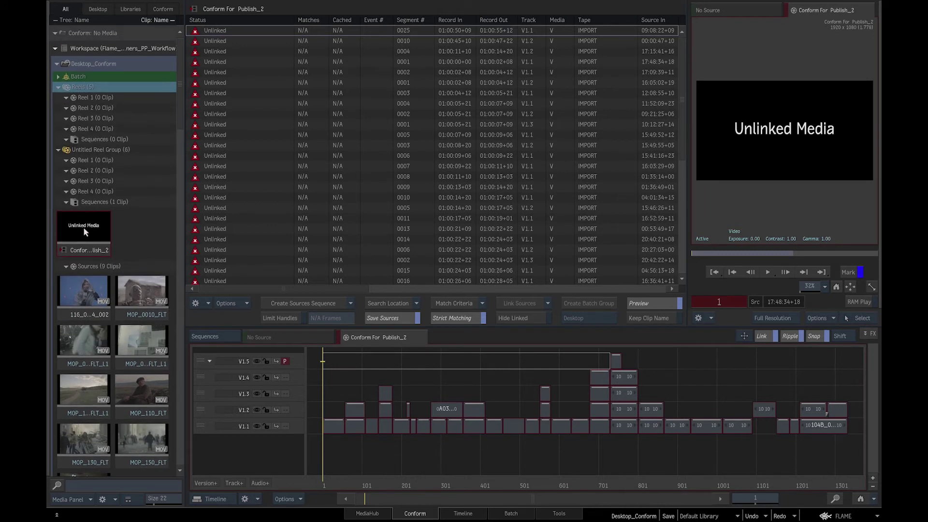
mouse_move(83, 227)
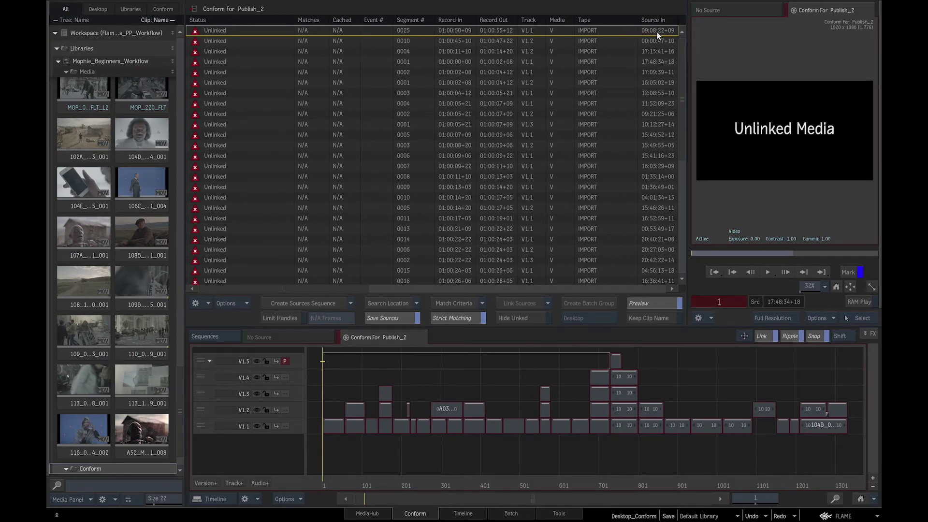
left_click_drag(341, 289, 299, 285)
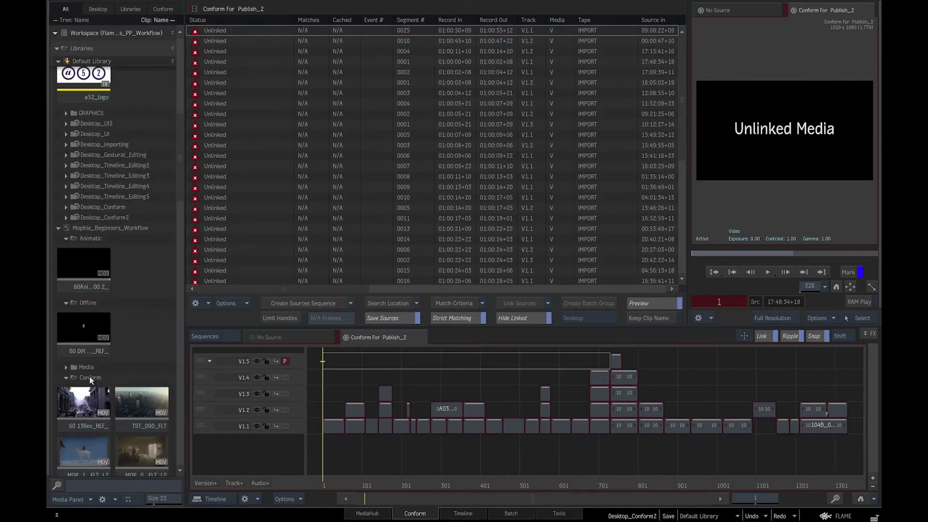
Step: Make the Media Panel's Conform folder the conform search location, producing Match and Multiple Matches
right_click(90, 378)
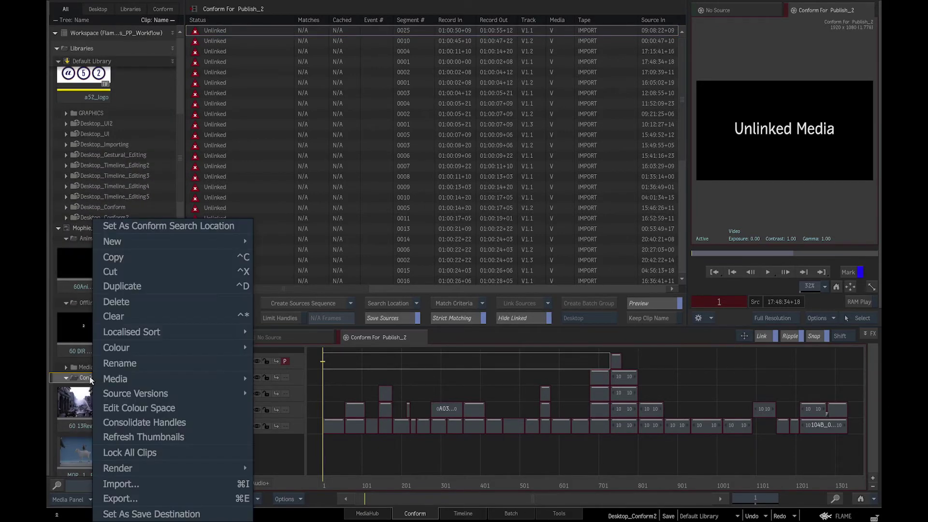
left_click(155, 231)
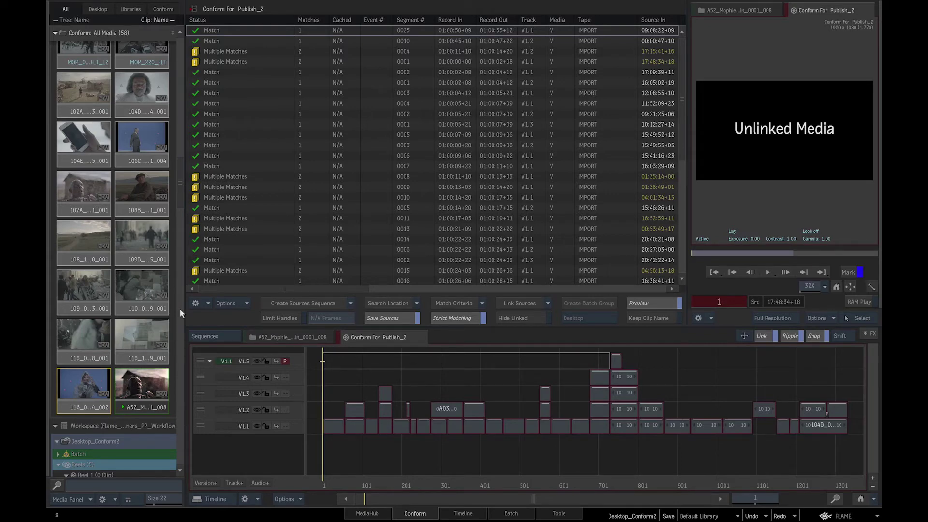
Step: Compare the two candidates for the first multiple-match segment and link it to A033C002
scroll(179, 308, "down", 15)
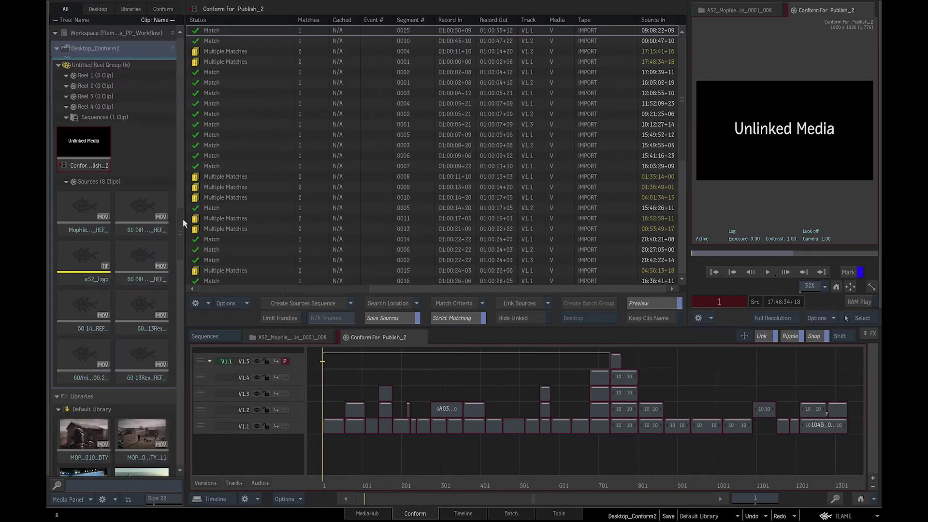
left_click_drag(183, 305, 182, 58)
left_click(55, 33)
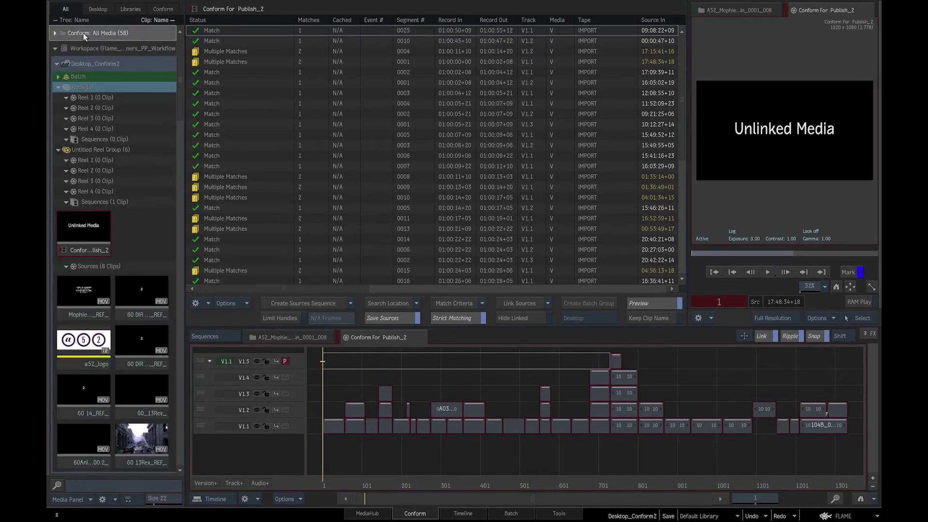
left_click(55, 34)
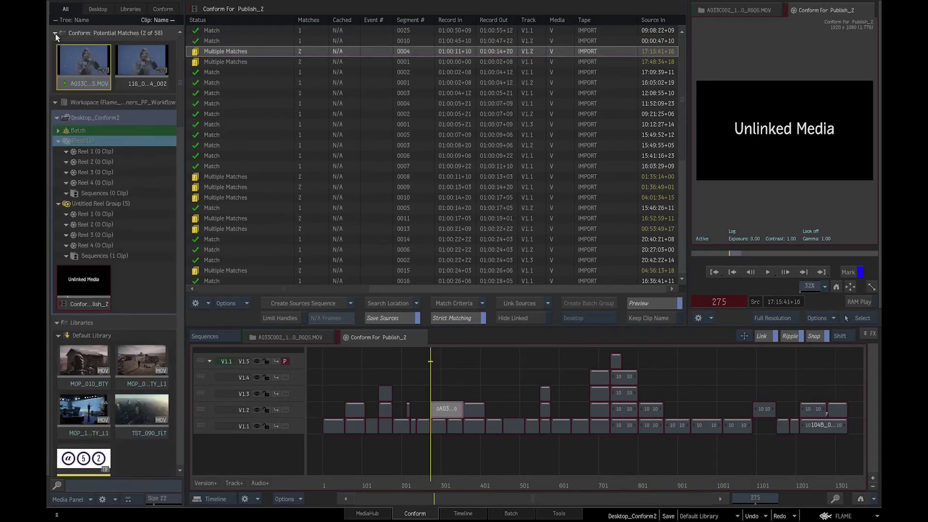
left_click(87, 66, "alt")
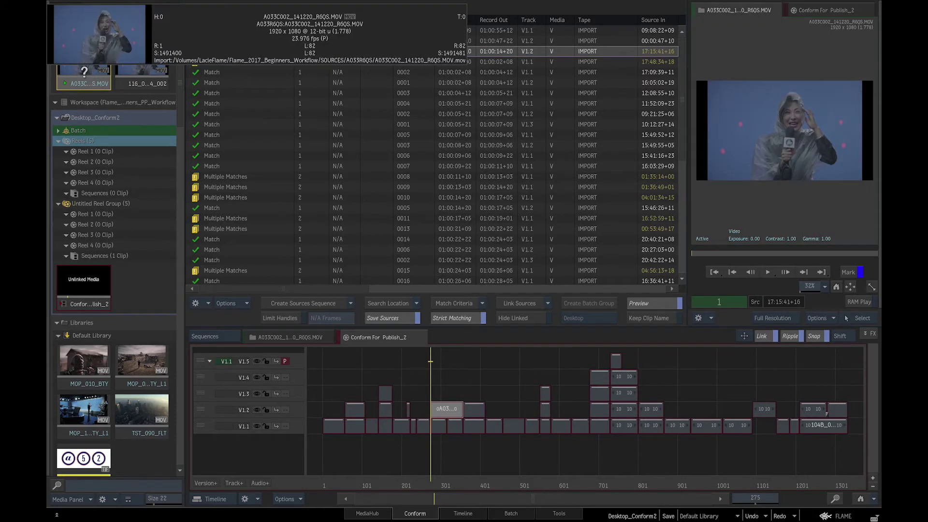
left_click(135, 61, "alt")
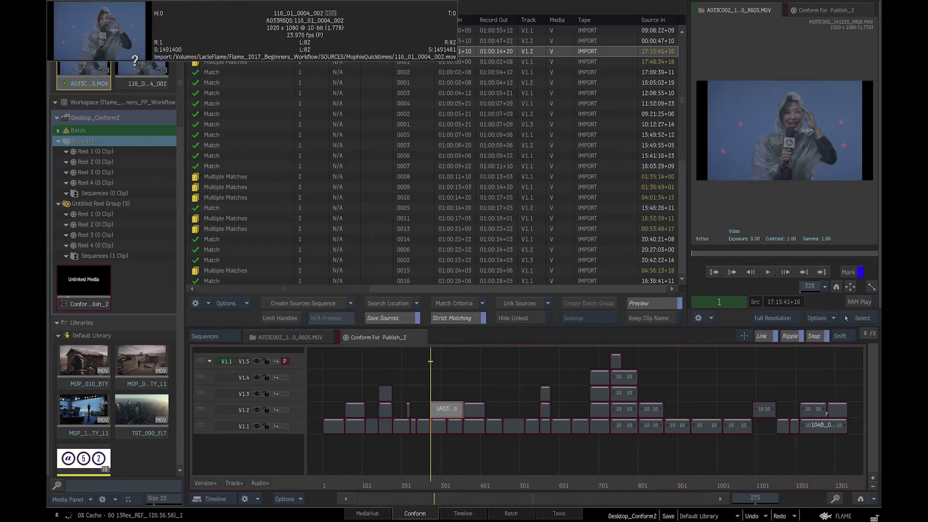
right_click(85, 66)
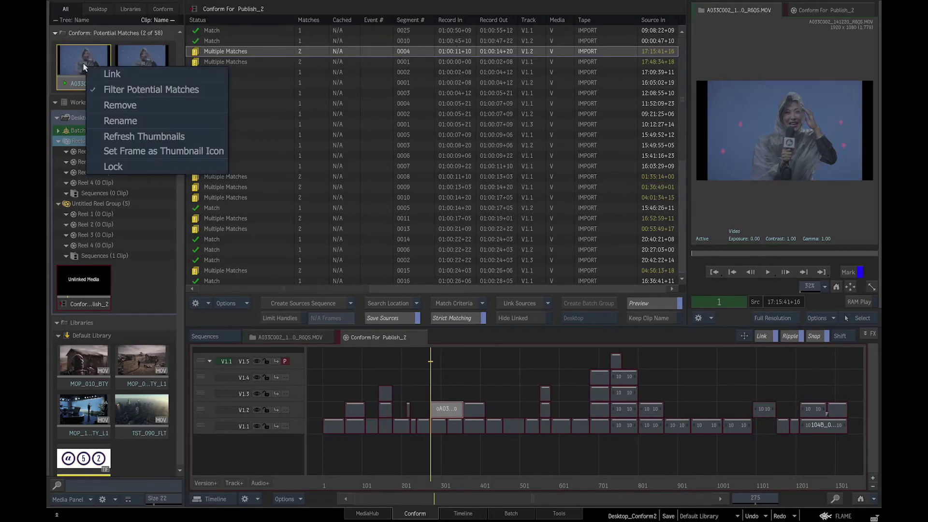
left_click(115, 73)
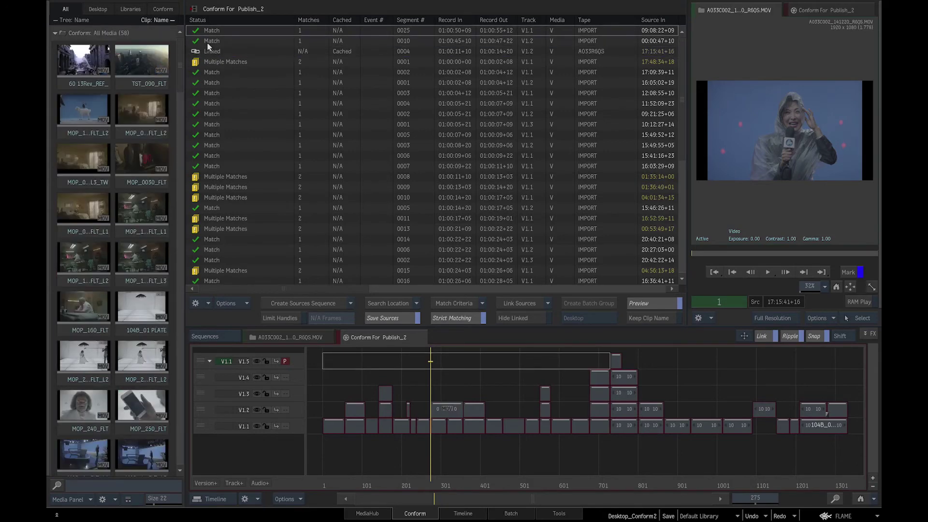
Step: Link shot 0001 to MOP_0010_FLT and shot 0008 to MOP_080_FLT_L1, then link all matched sources
left_click(218, 60)
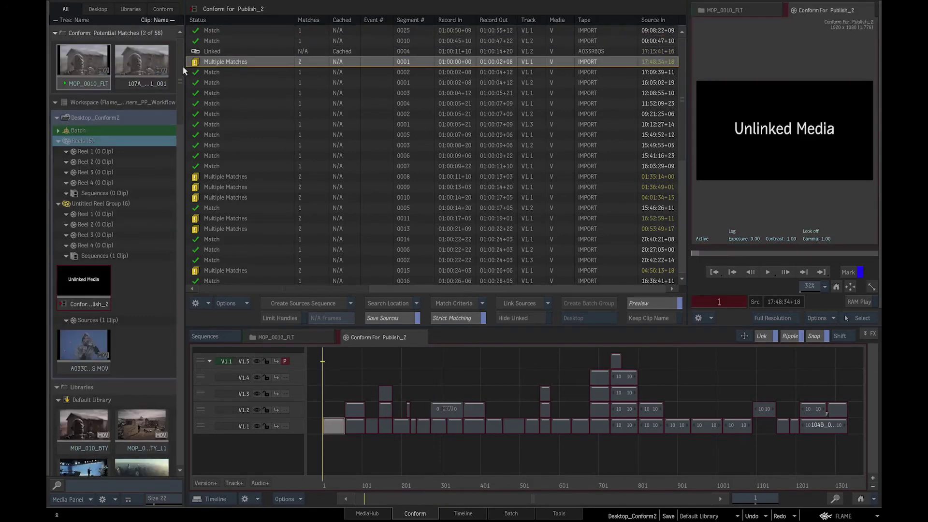
right_click(84, 63)
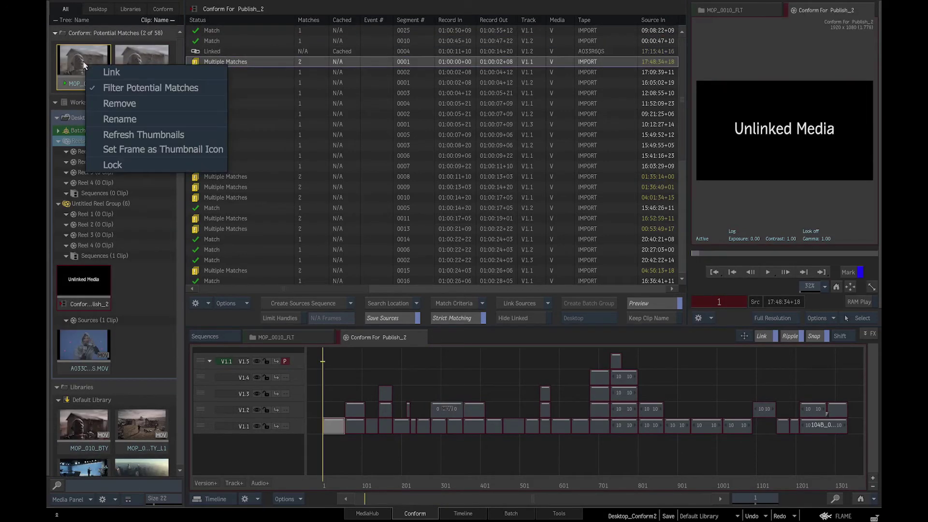
left_click(111, 72)
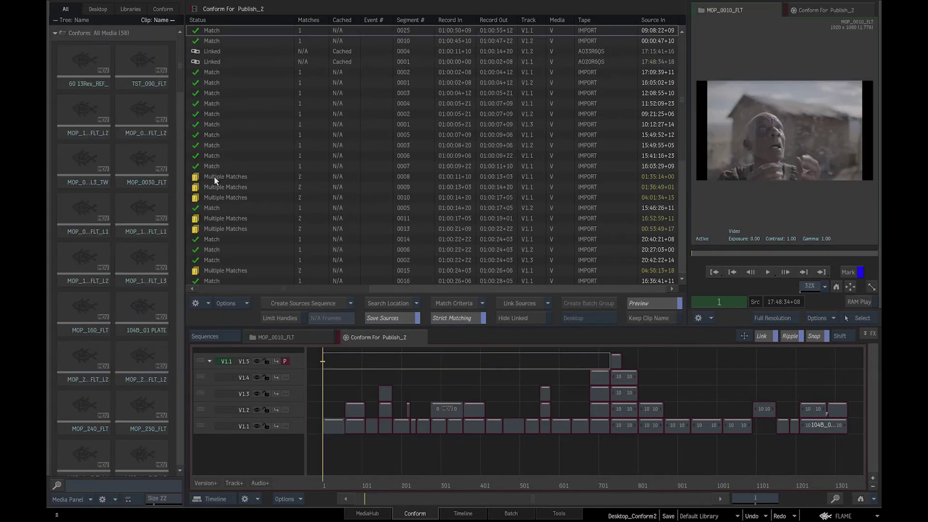
left_click(216, 178)
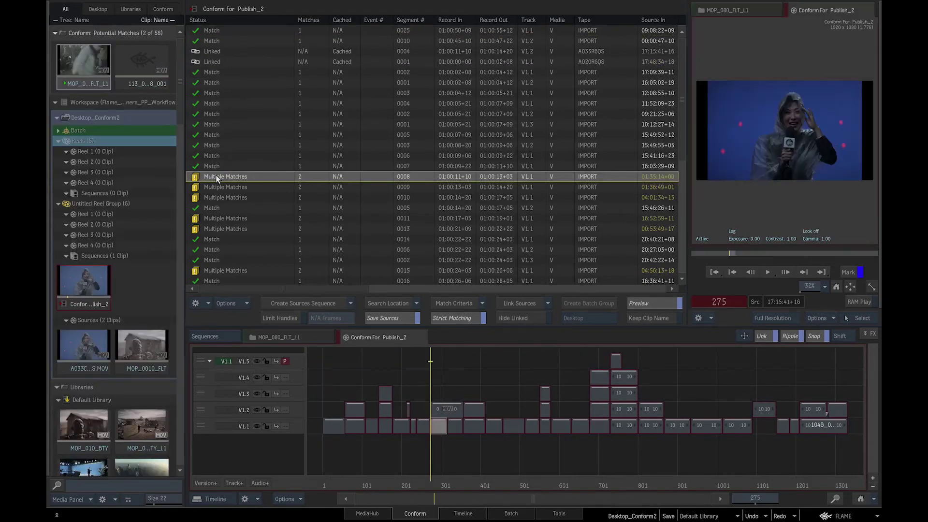
right_click(83, 63)
left_click(115, 71)
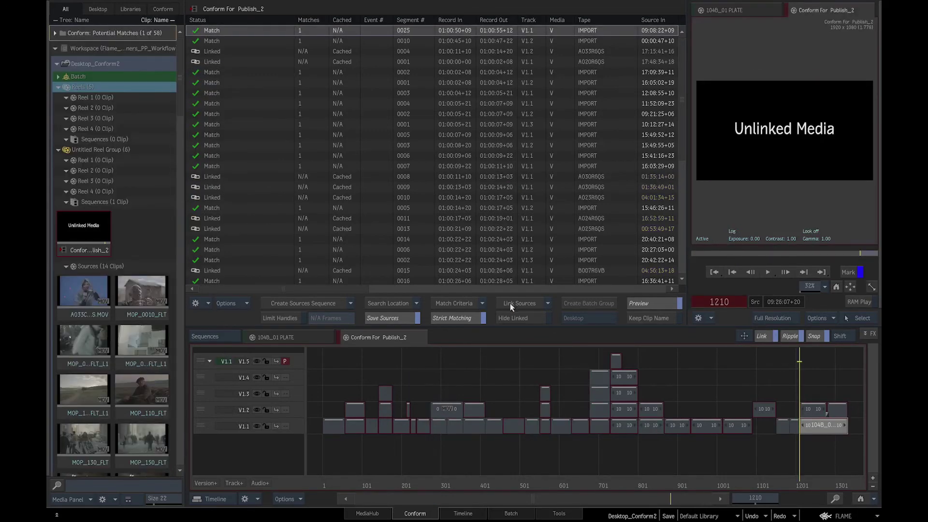
left_click(514, 300)
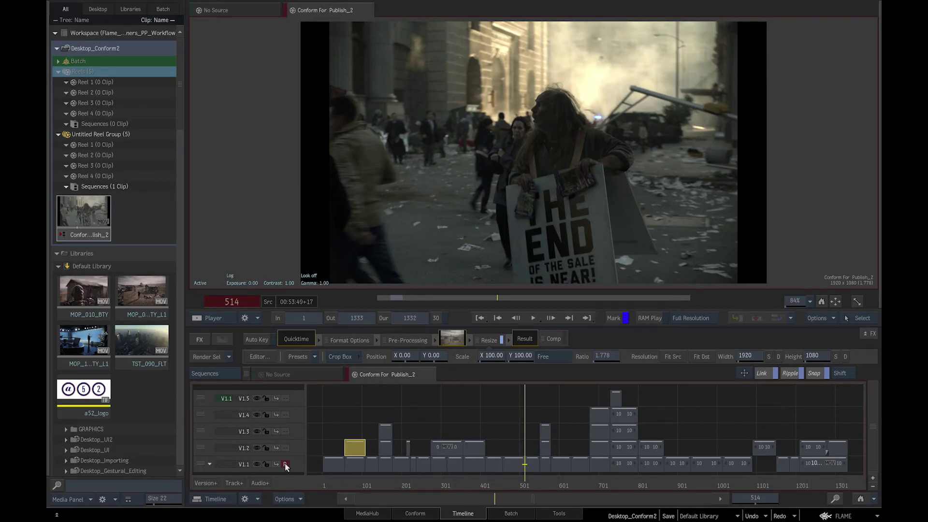
Step: Step back and forward through the Conform For Publish_2 edit points to review each linked shot
key("Up")
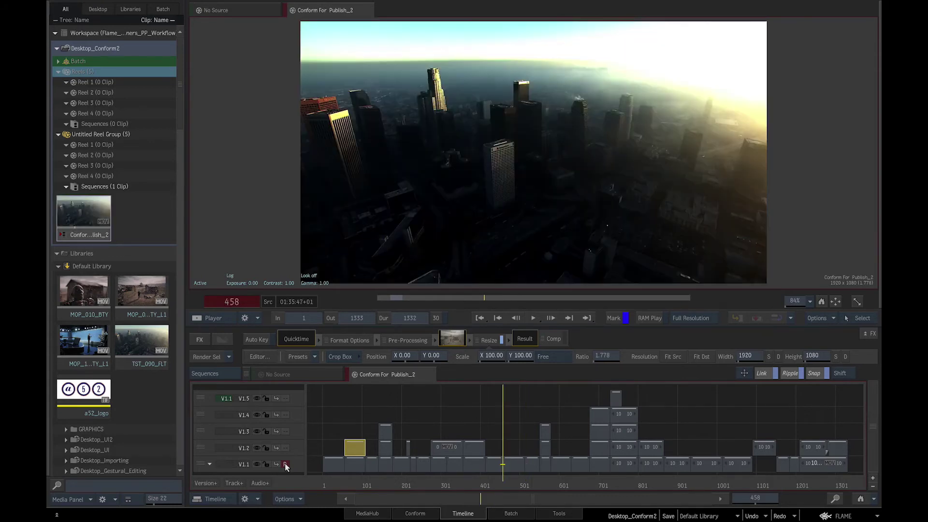
key("Up")
key("Down")
key("Down")
key("Down")
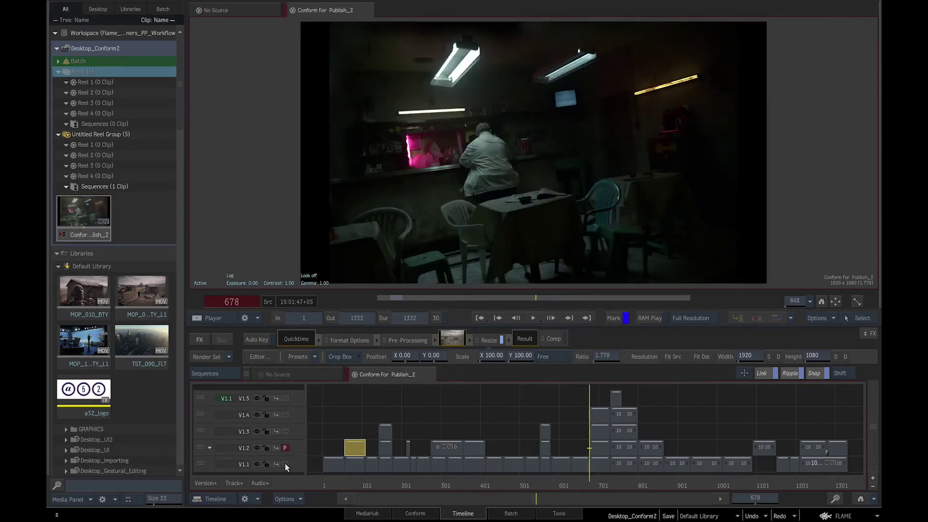
key("Down")
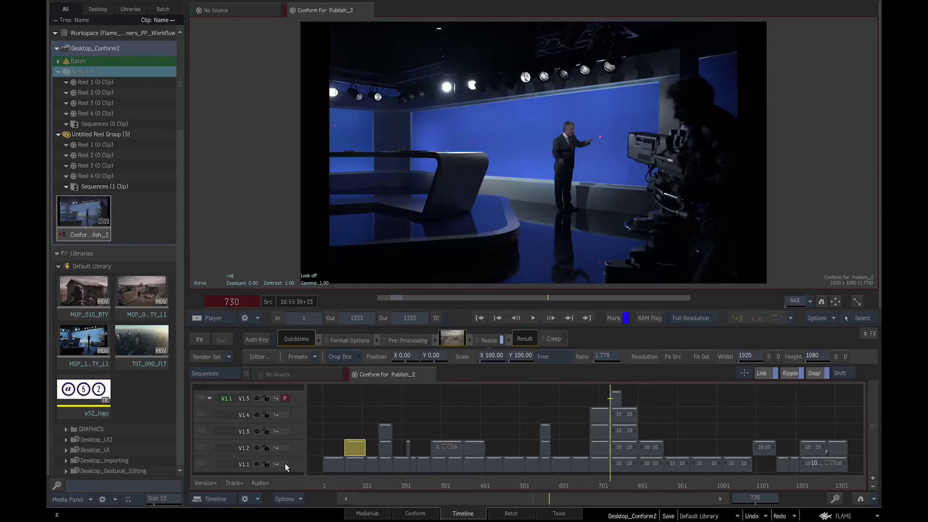
key("Down")
key("Down")
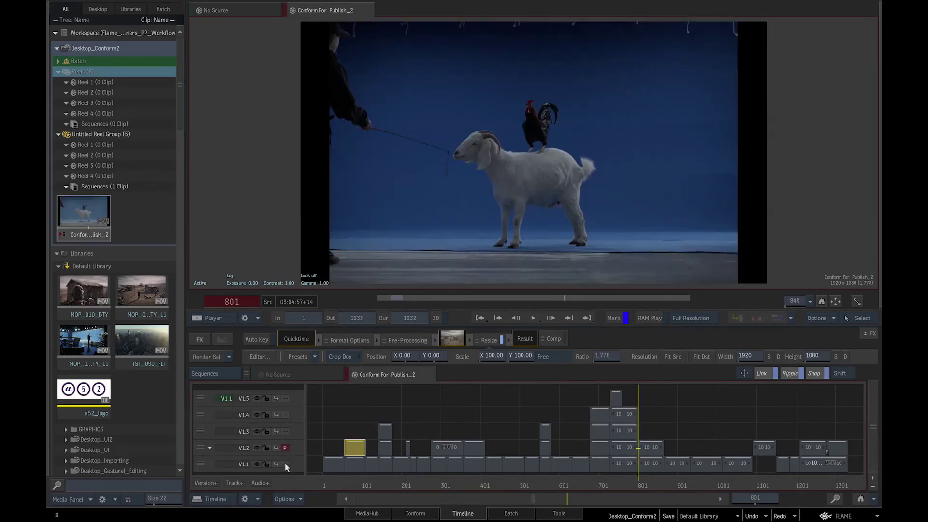
key("Down")
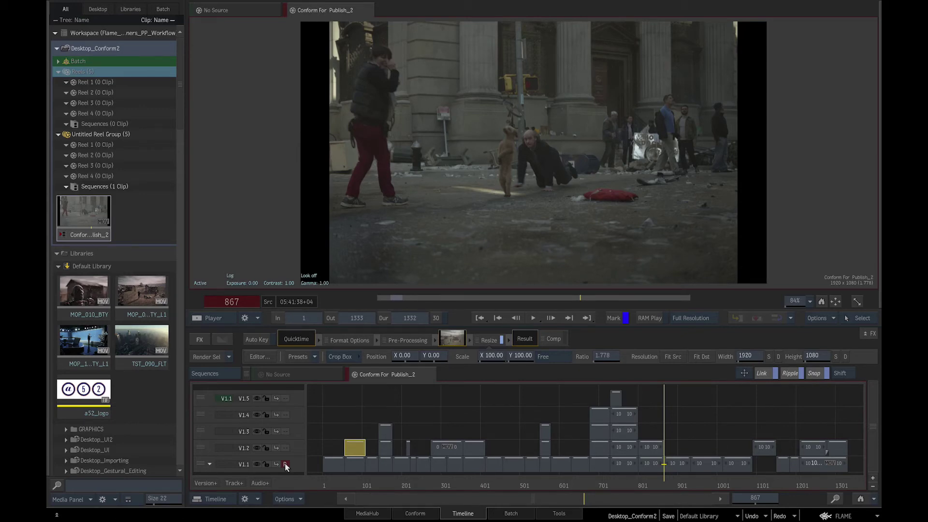
Step: Add a new top track V1.6 and place the 60 DIR CUT 10_REF offline clip on it
left_click(225, 485)
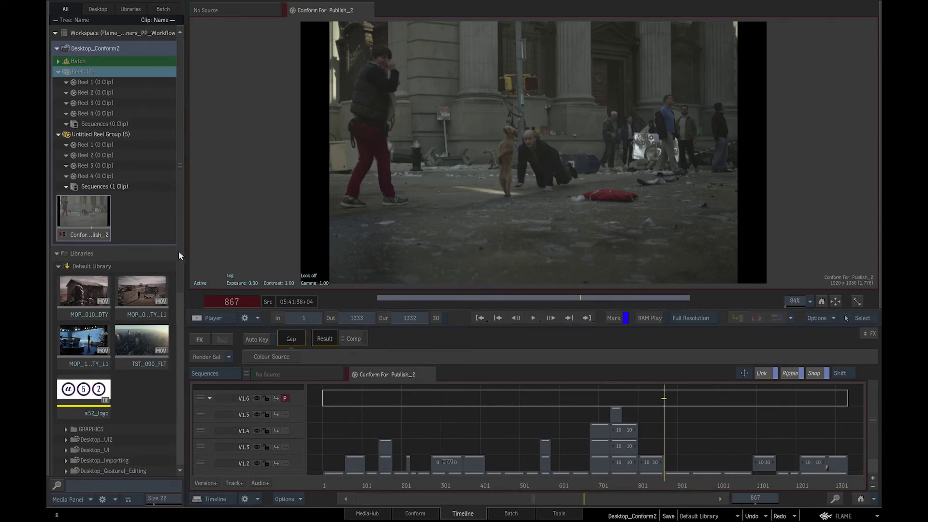
left_click_drag(178, 250, 175, 183)
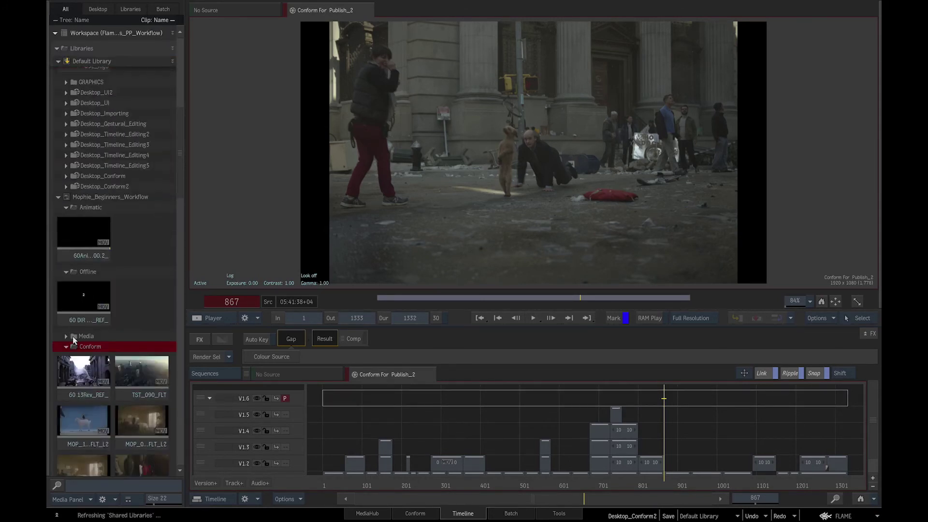
left_click_drag(78, 314, 323, 390)
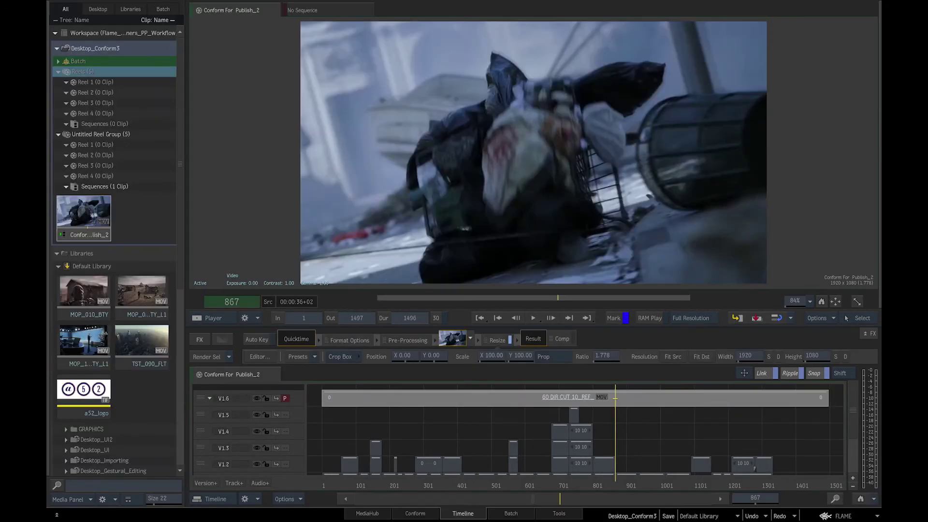
Step: Switch the V1.6 reference clip from Crop Box to Resizing with Crop Edges fit
left_click(638, 405)
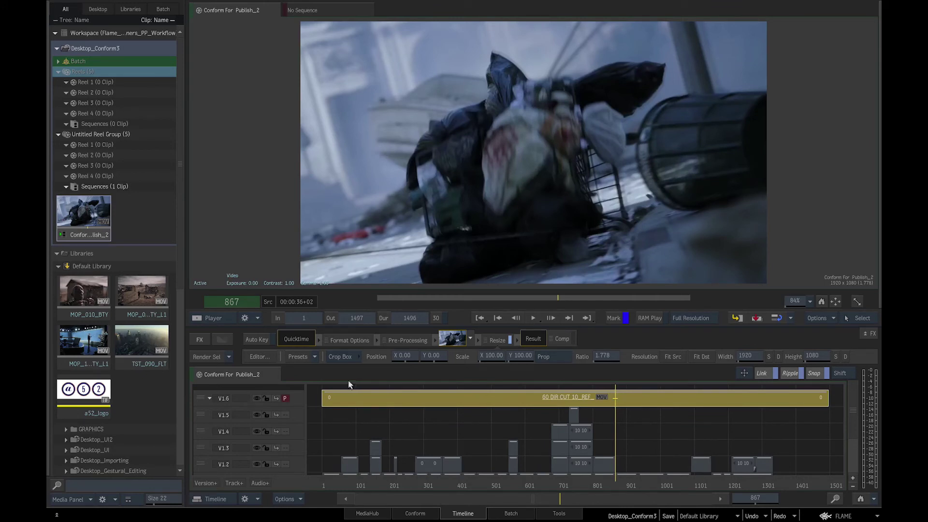
left_click(349, 358)
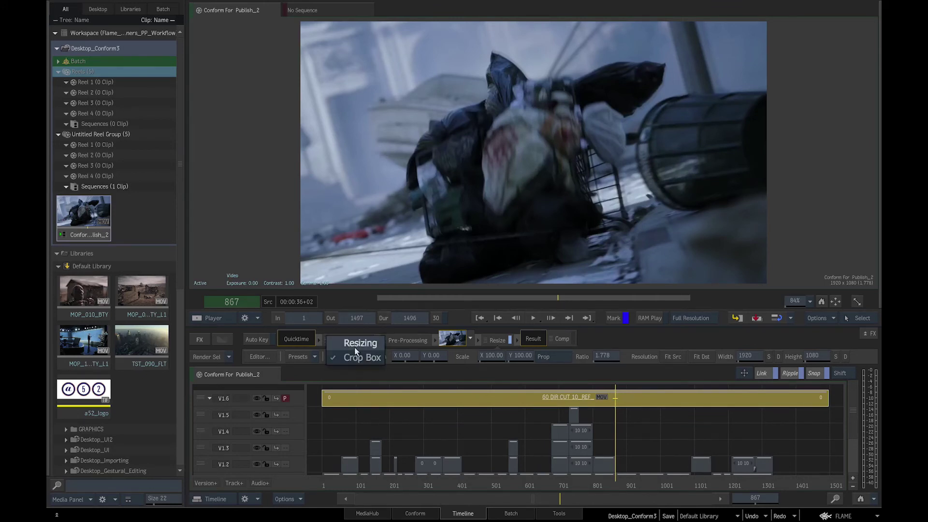
left_click(362, 341)
left_click(377, 362)
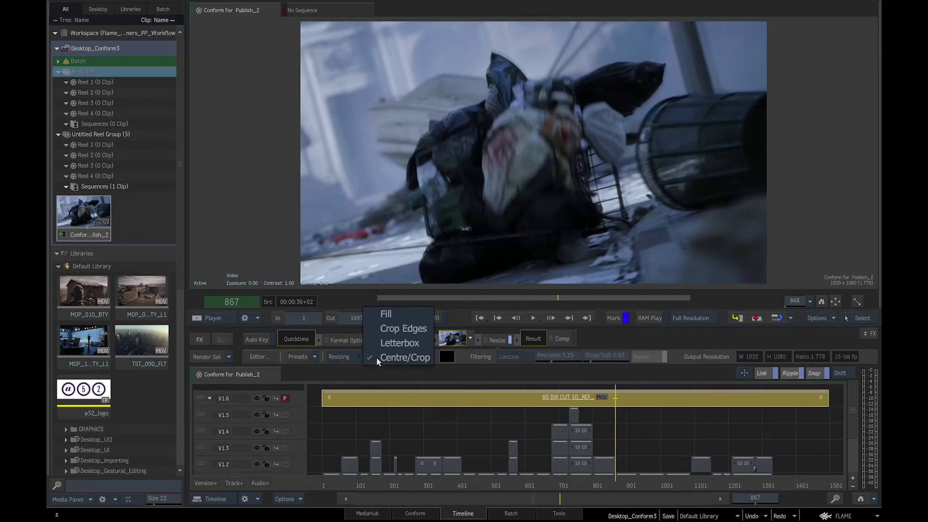
left_click(391, 333)
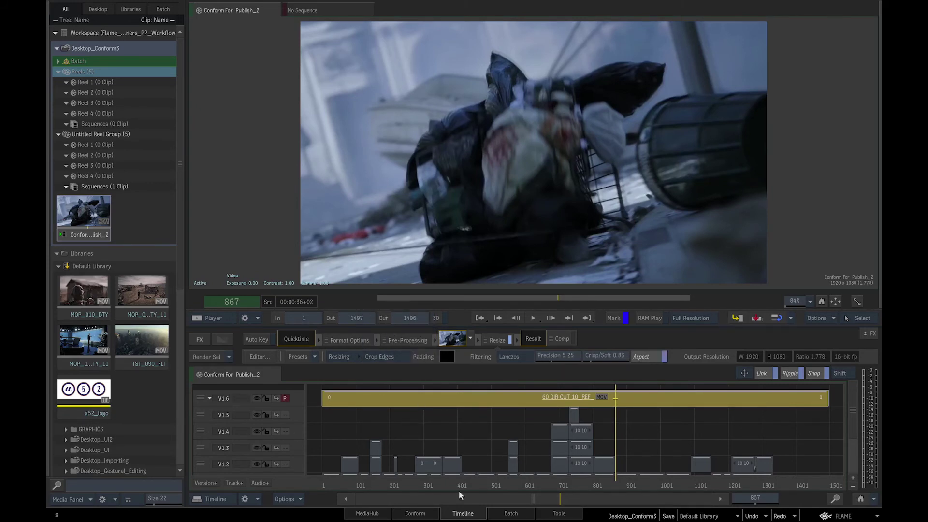
Step: Show the viewer's Viewing Settings and set Compare Mode to Side By Side
left_click(834, 320)
left_click(834, 319)
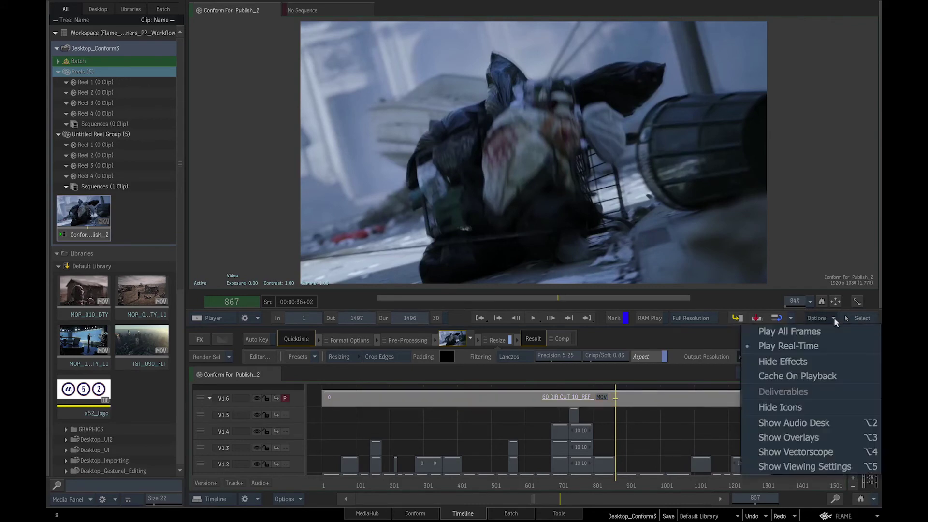
left_click(795, 467)
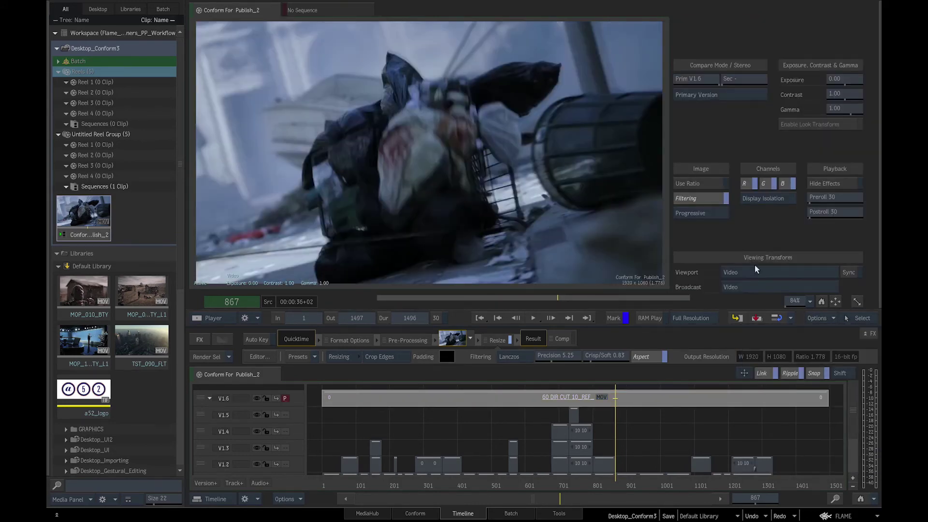
left_click(739, 98)
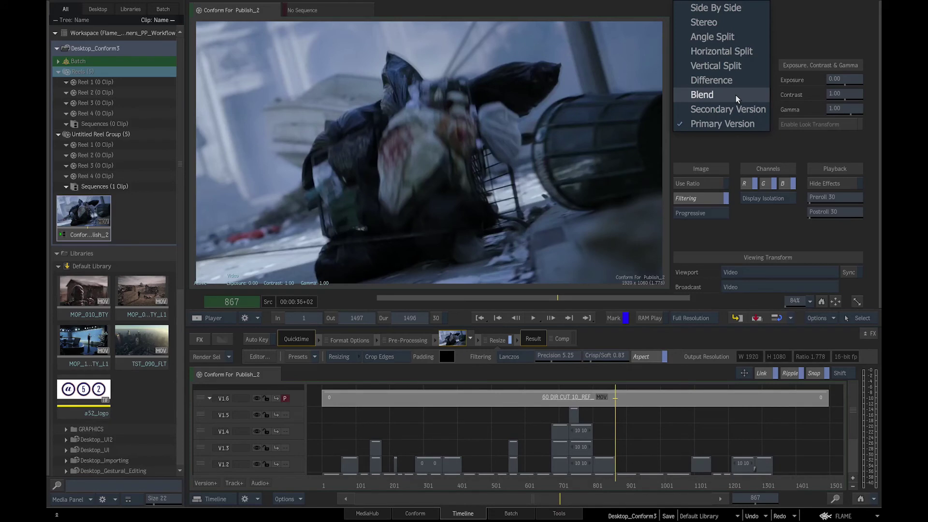
left_click(732, 15)
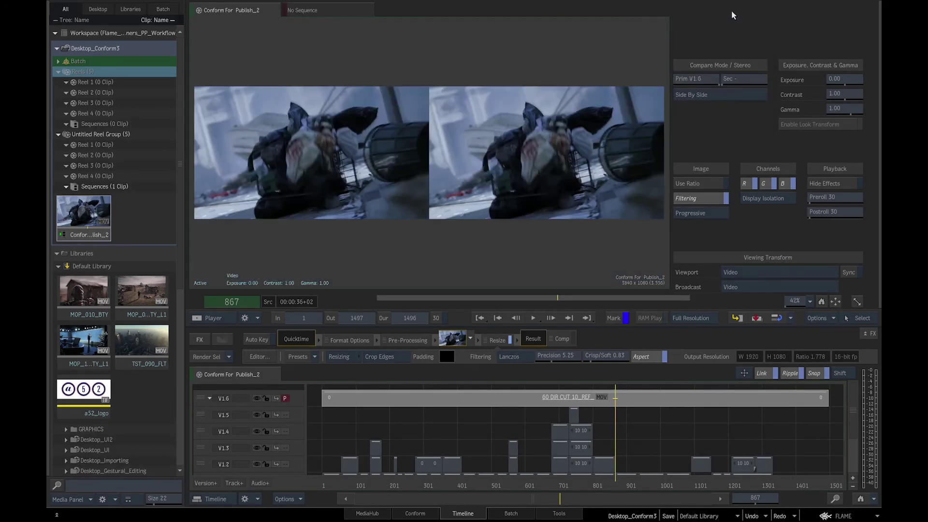
left_click(742, 81)
Step: Set the secondary version to V1.1 and play the side-by-side comparison briefly
left_click(744, 89)
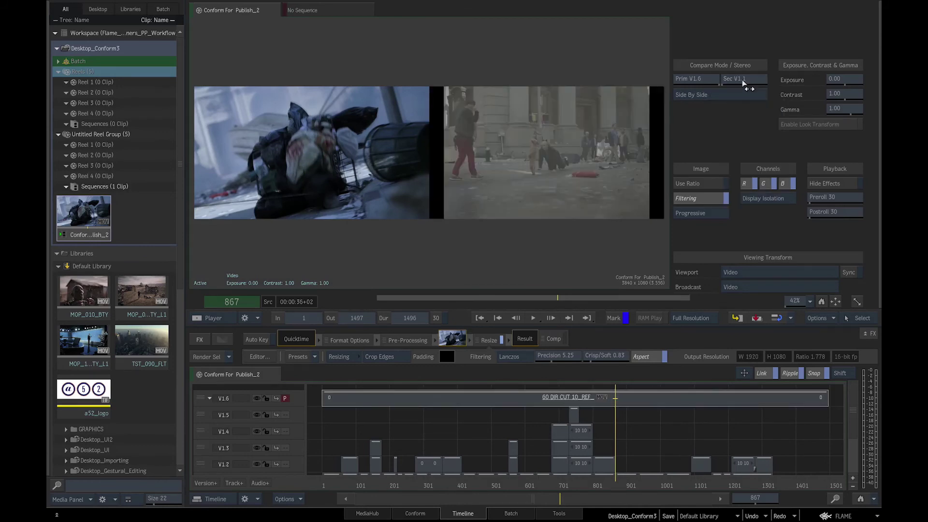
key("space")
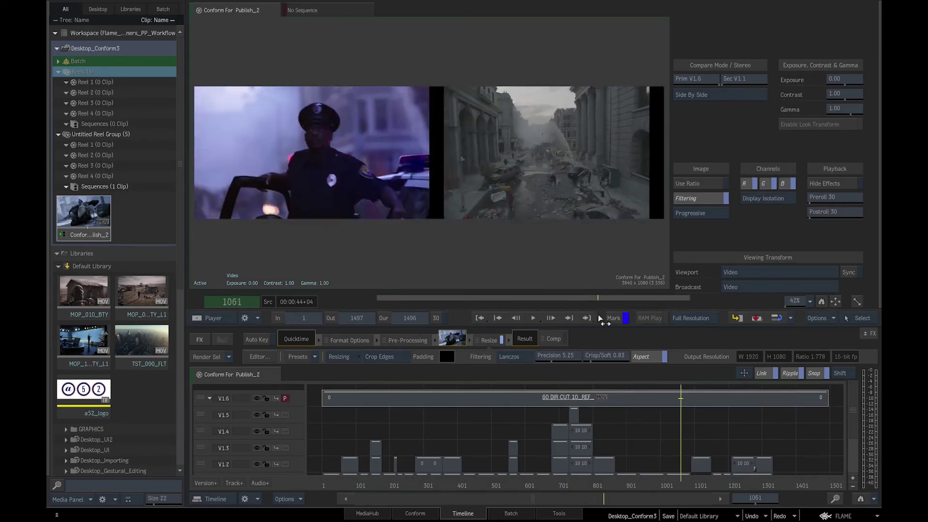
key("space")
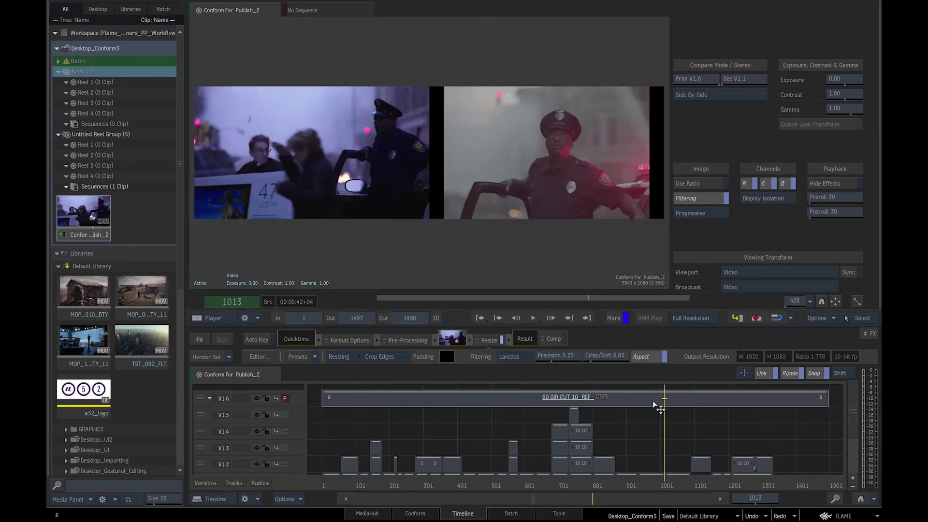
Step: Slide the V1.6 reference clip earlier with the Slide tool, then play back to check sync
left_click(652, 401)
right_click(744, 373)
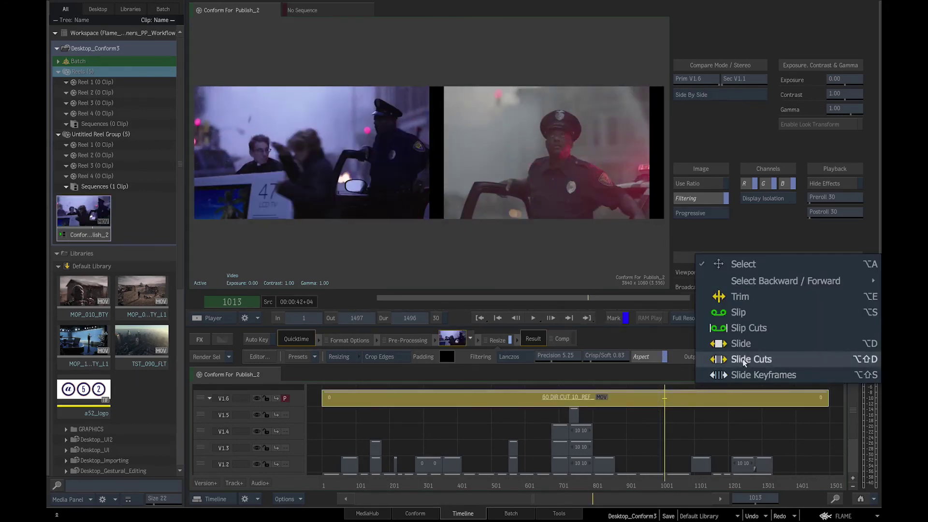
left_click(740, 343)
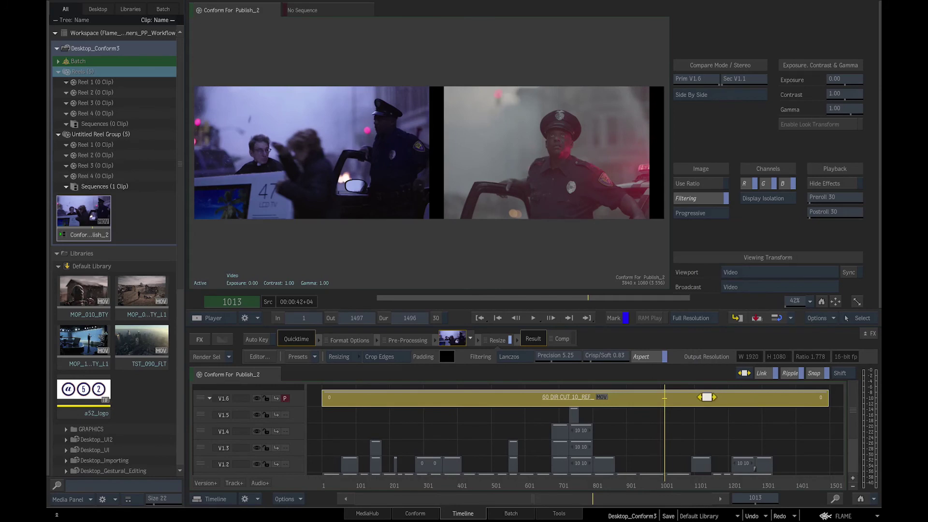
left_click_drag(699, 399, 676, 411)
key("space")
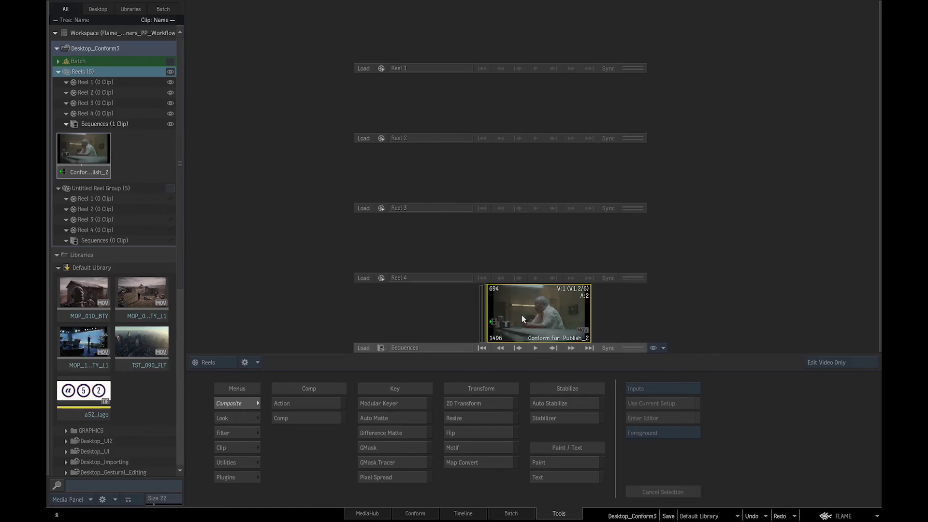
Step: Drag the Sequences reel with Conform For Publish_2 onto the Media Panel's Sequences row
left_click_drag(521, 315, 170, 124)
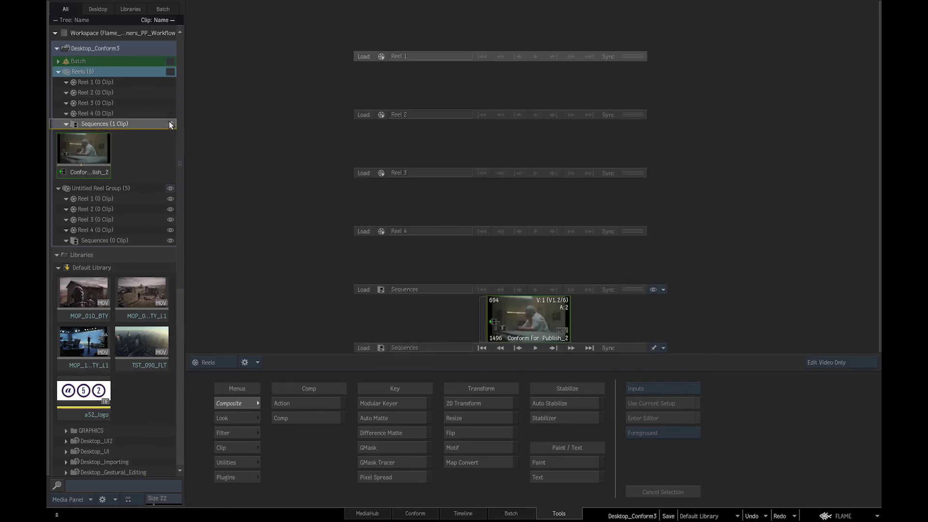